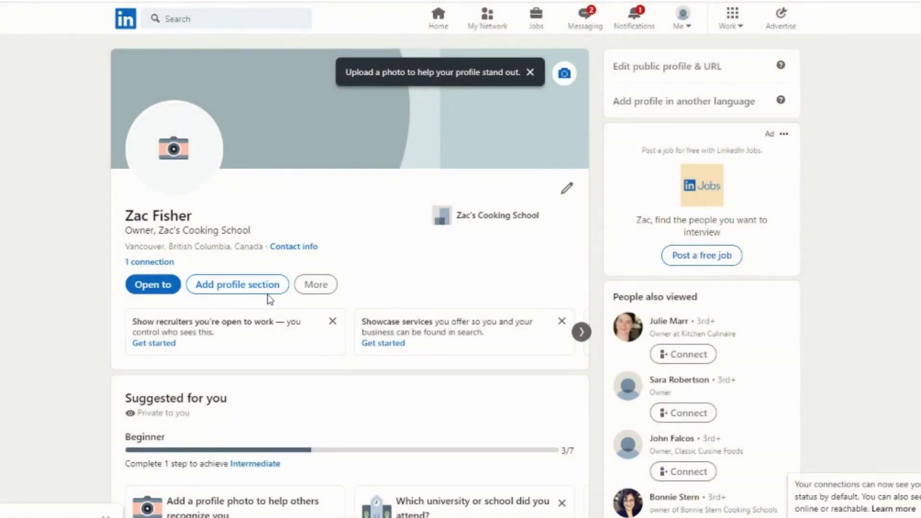
Step: Look over the Monster Plumbing page and list its one employee, an apprentice plumber
scroll(240, 339, "down", 3)
scroll(240, 338, "up", 3)
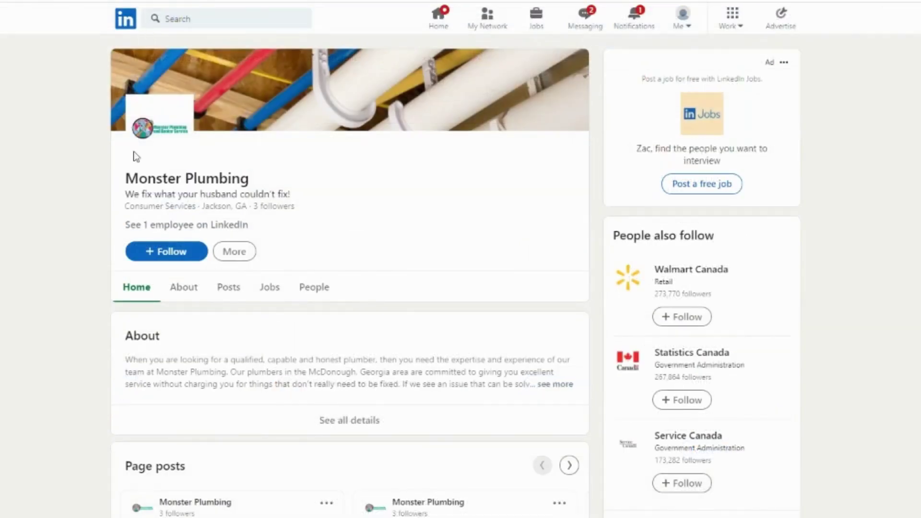
left_click(196, 225)
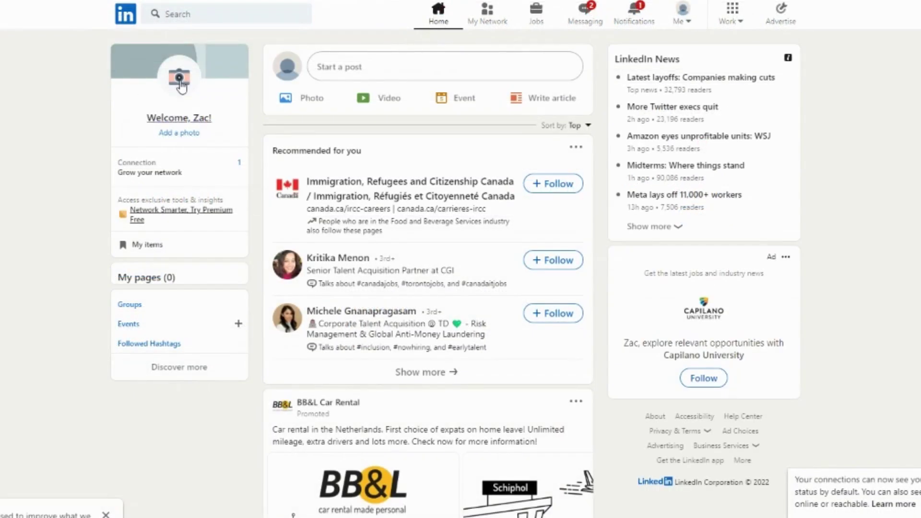
Step: Go from the home feed to your profile and show the Add profile section options
left_click(180, 87)
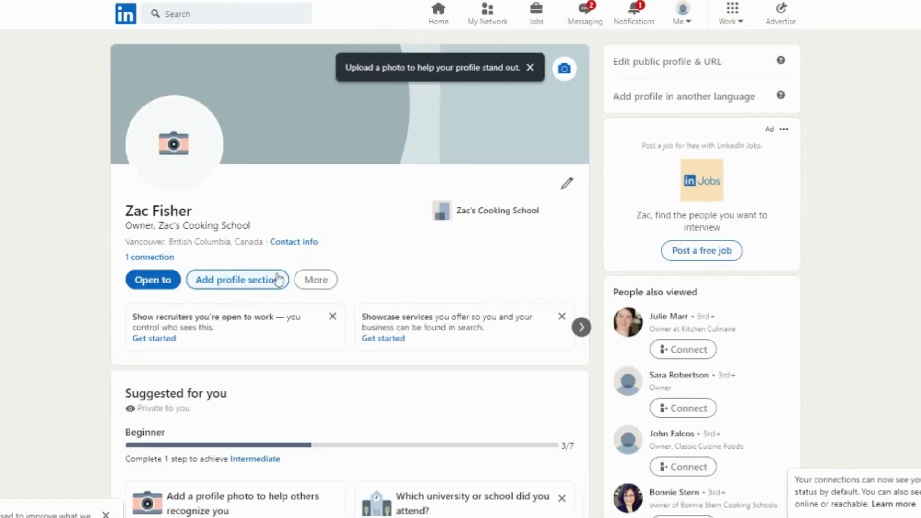
scroll(241, 333, "down", 2)
scroll(241, 333, "down", 2)
scroll(247, 329, "up", 4)
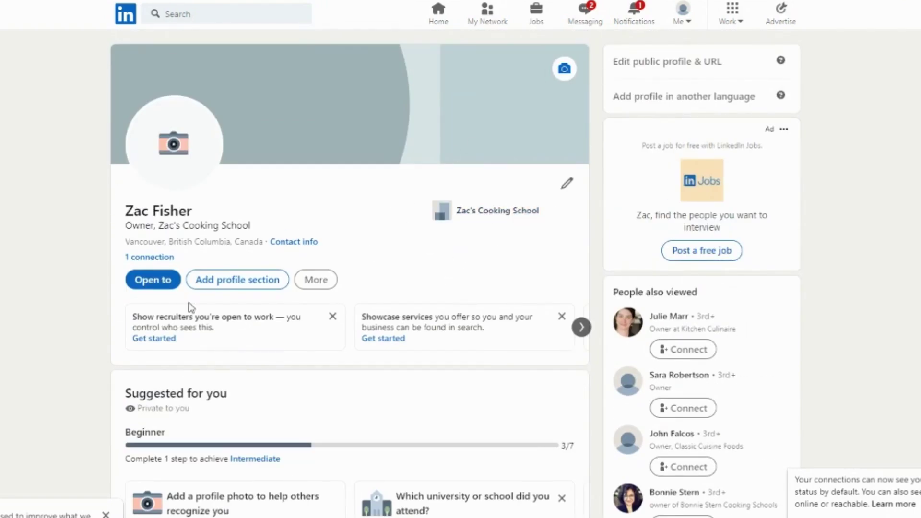
left_click(245, 283)
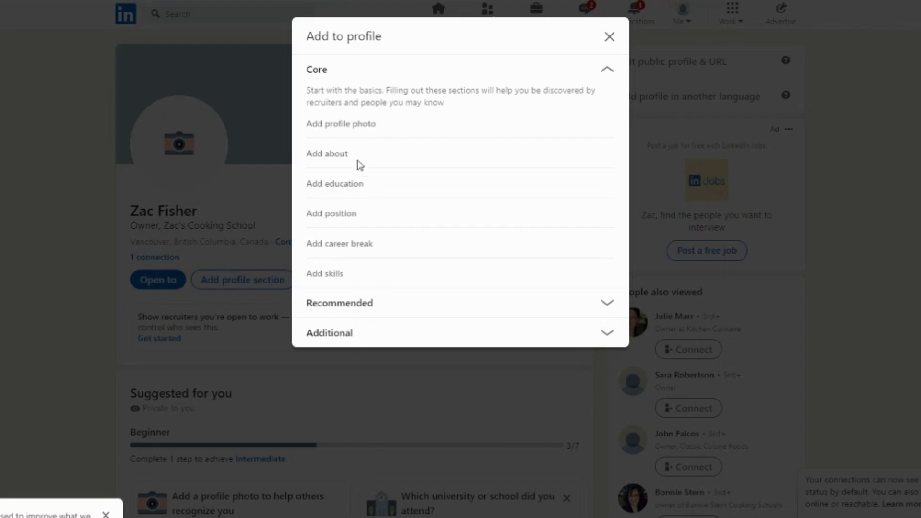
Step: Start a new position titled Social Media Manager with Permanent Full-time employment type
left_click(345, 224)
type("Social Med")
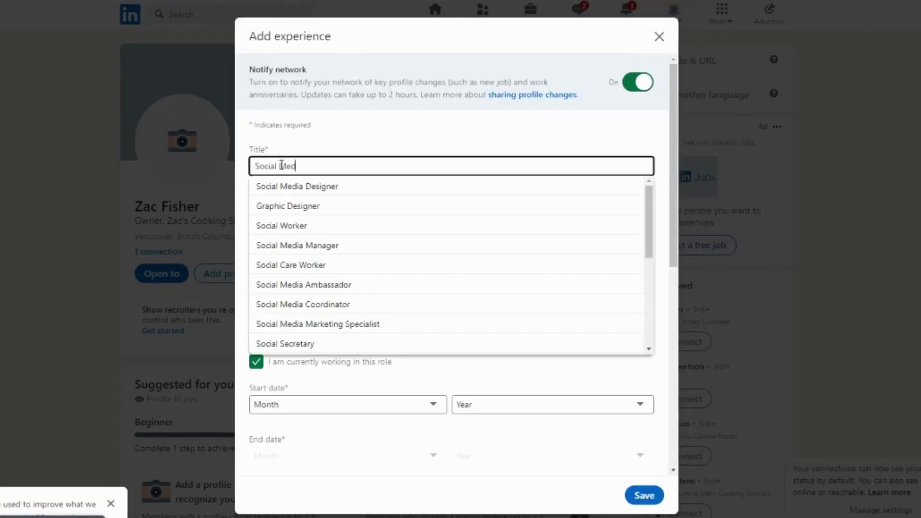
type("ia")
key("Down")
key("Down")
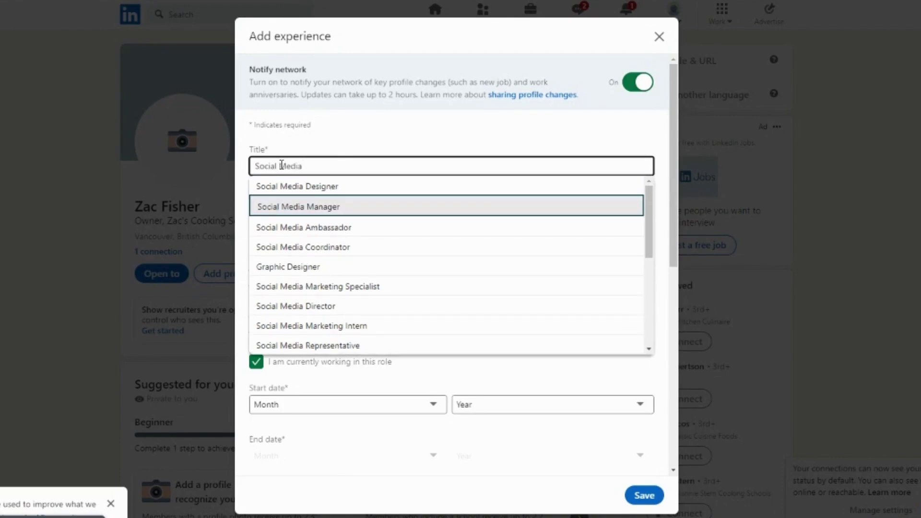
key("Return")
left_click(274, 212)
left_click(293, 231)
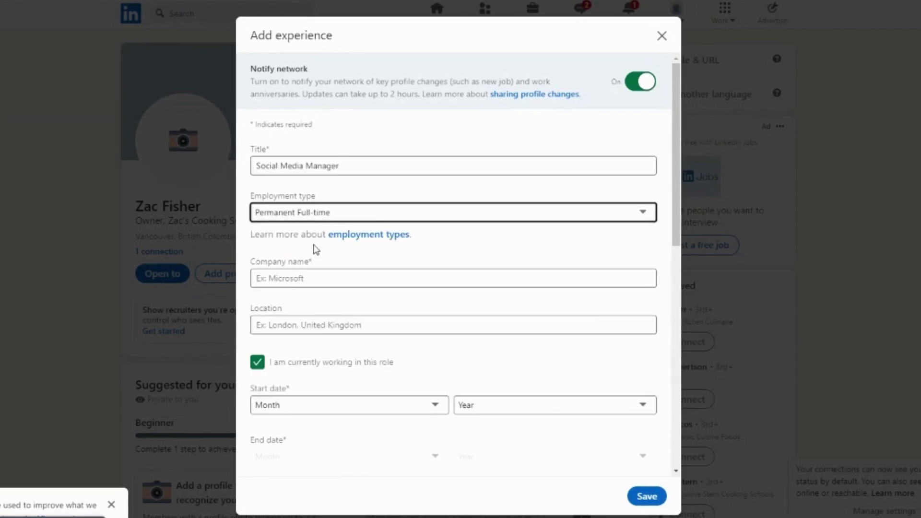
Step: Set the company to Monster Plumbing and the start date to September 2022
left_click(312, 277)
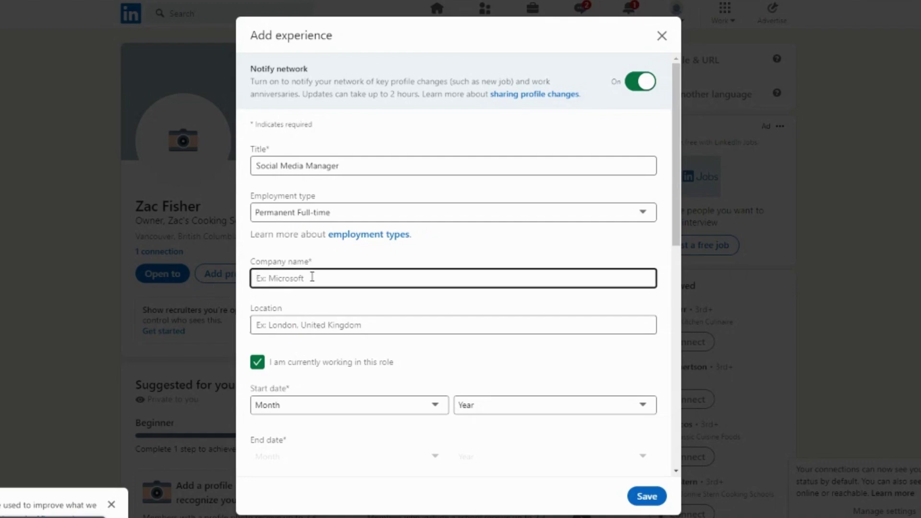
type("Monster Plumbing")
left_click(319, 312)
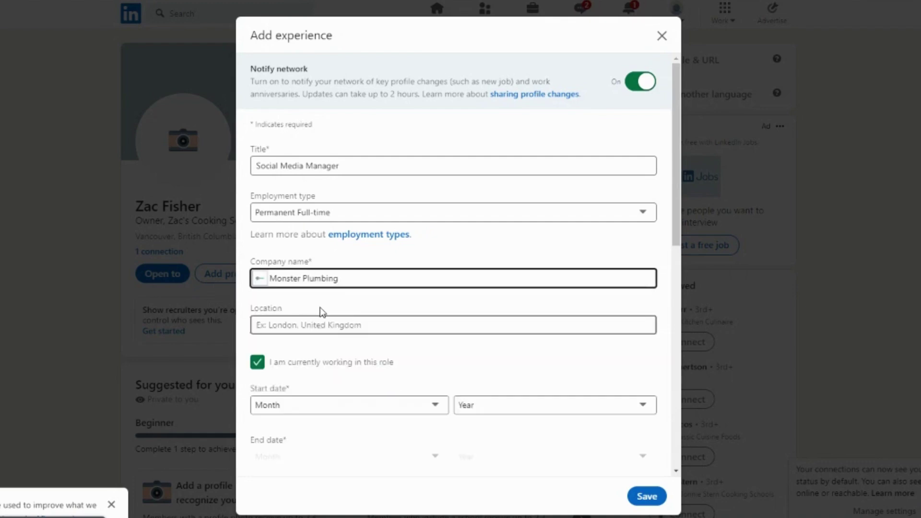
scroll(374, 292, "down", 1)
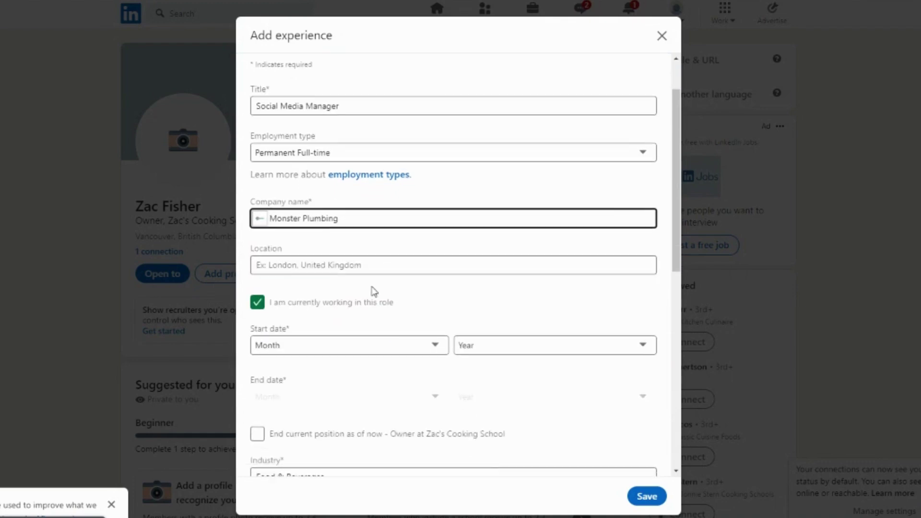
scroll(337, 269, "down", 2)
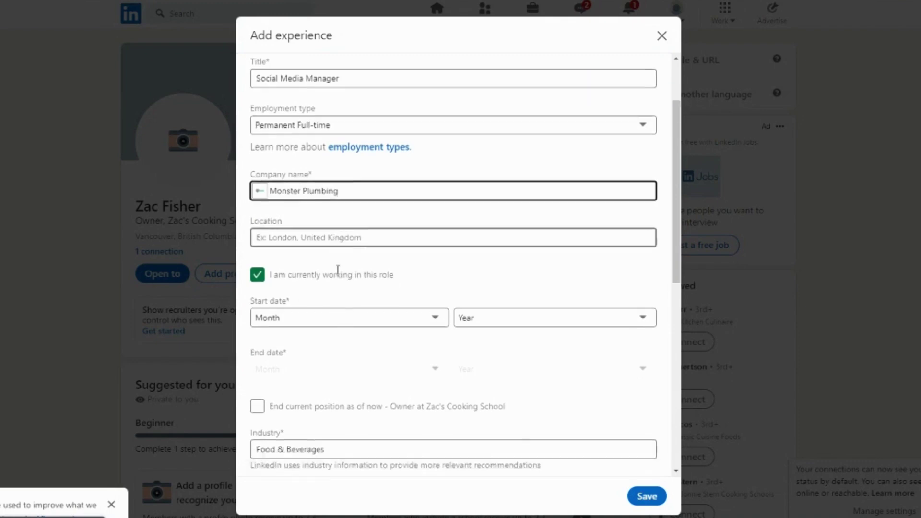
left_click(280, 230)
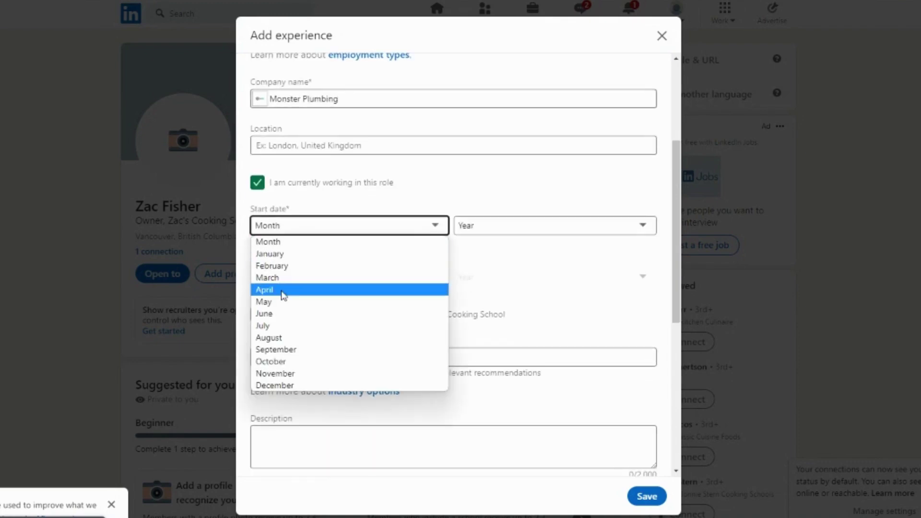
left_click(284, 353)
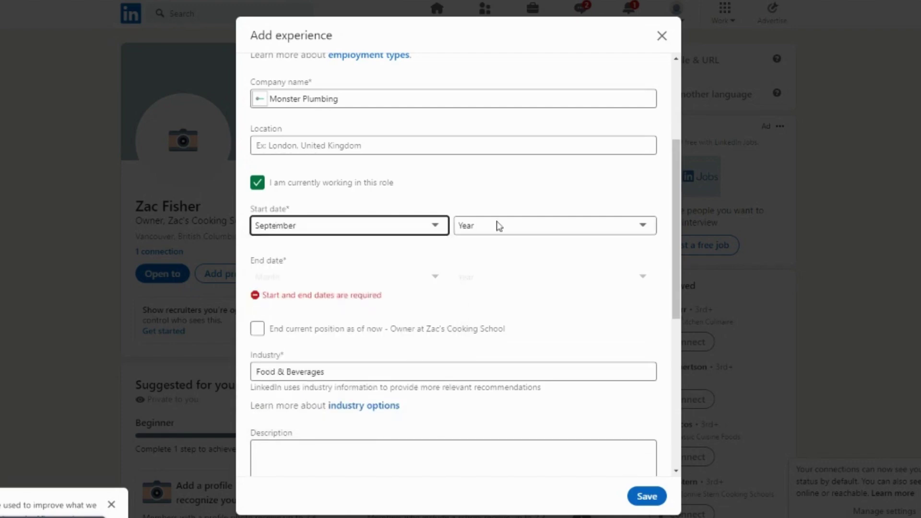
left_click(496, 226)
left_click(476, 257)
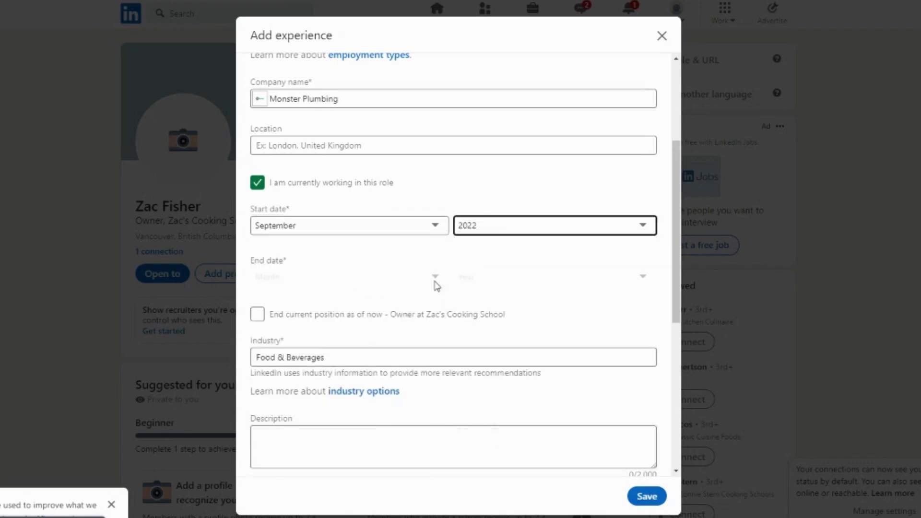
Step: End the current cooking school position, turn off network notifications, and save the position
left_click(257, 316)
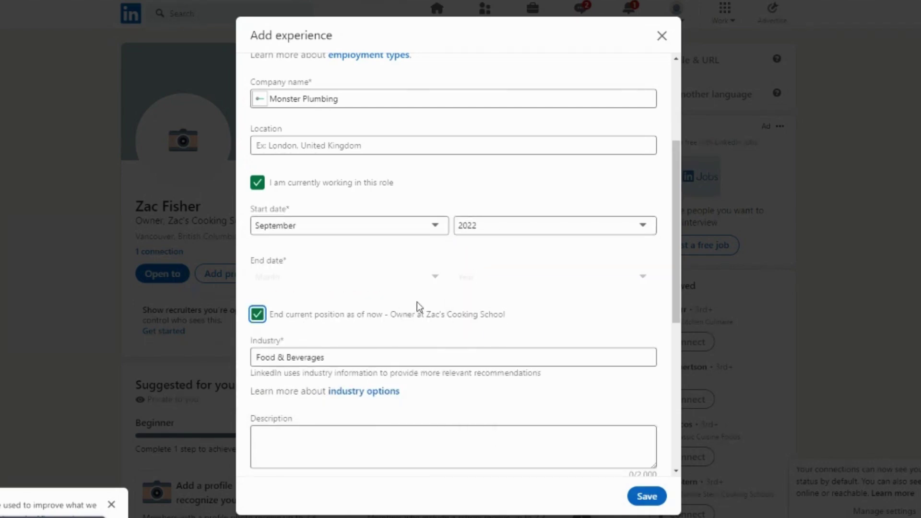
scroll(415, 305, "down", 3)
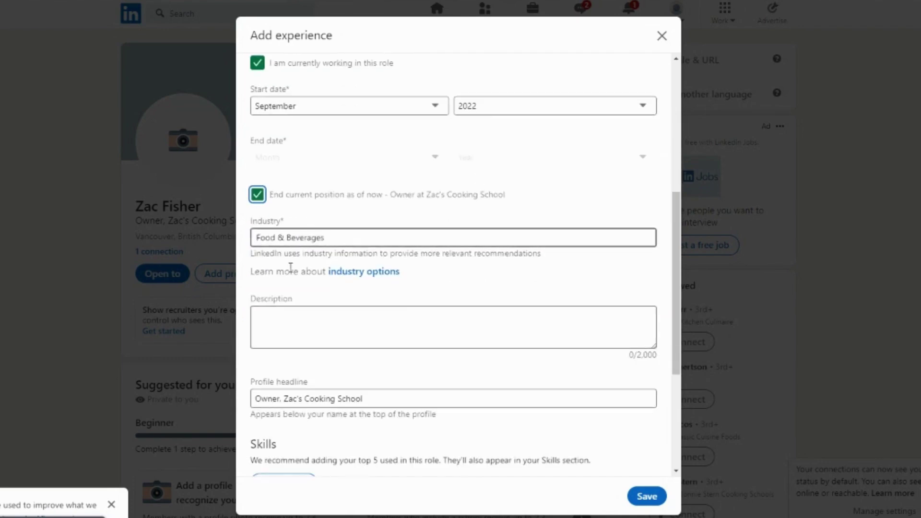
left_click(298, 339)
scroll(366, 330, "down", 3)
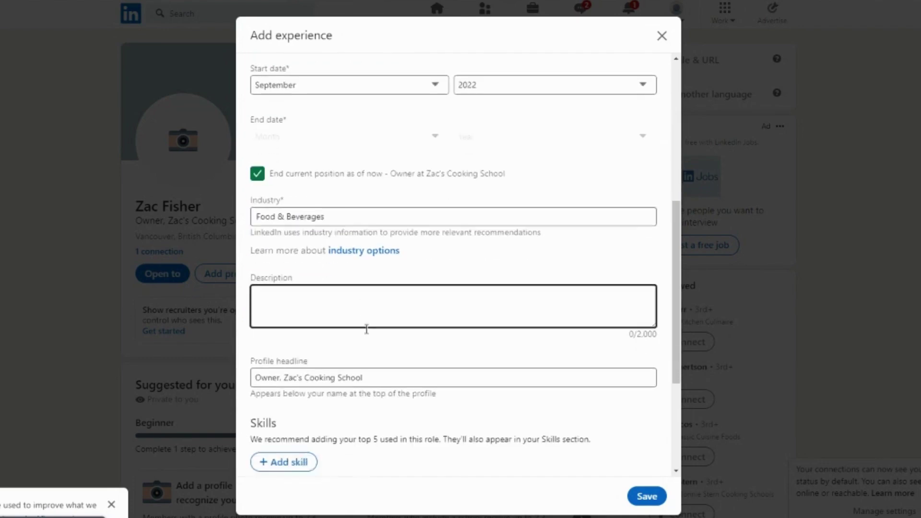
scroll(383, 329, "up", 8)
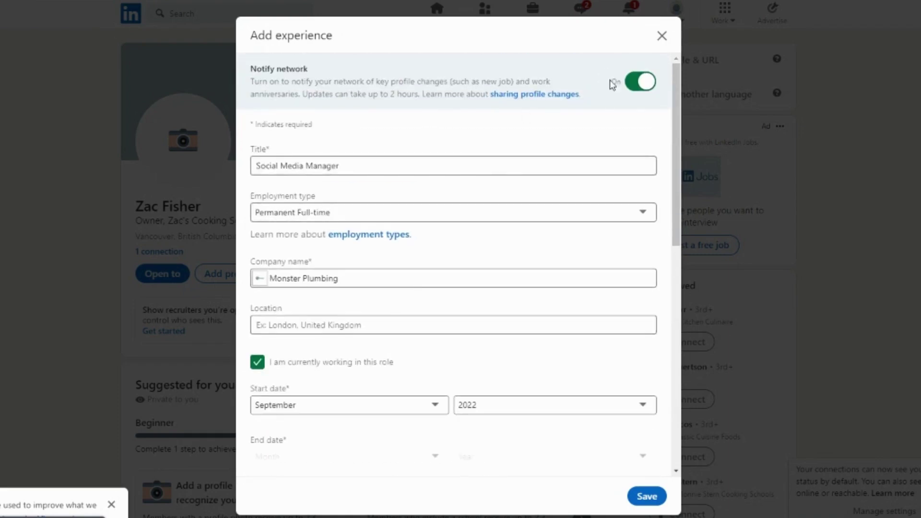
left_click(642, 83)
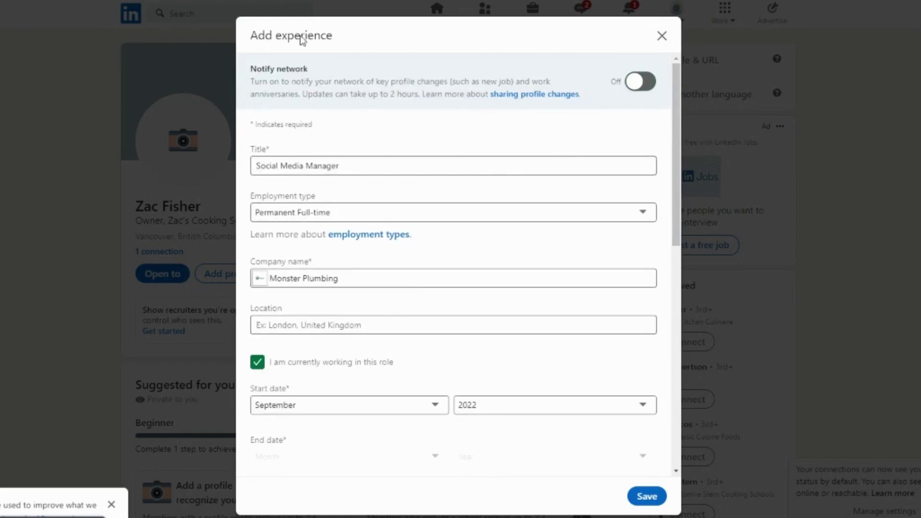
left_click(647, 496)
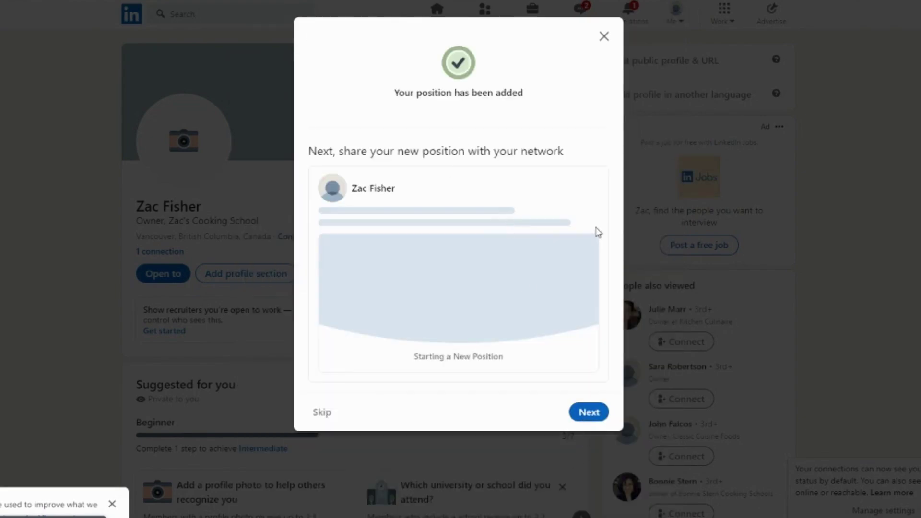
Step: Close the 'Your position has been added' share prompt without posting
left_click(604, 36)
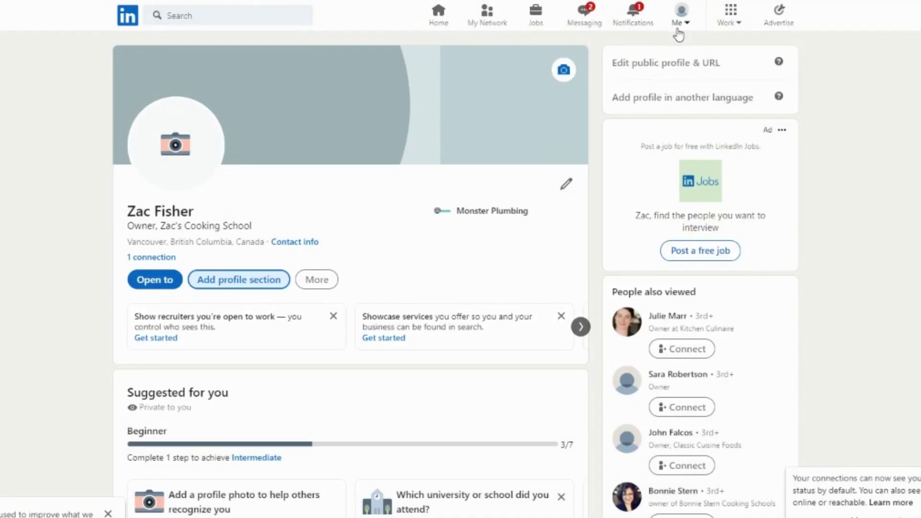
Step: Go through Me > Settings & Privacy to the Sign in & security Email addresses page
left_click(683, 28)
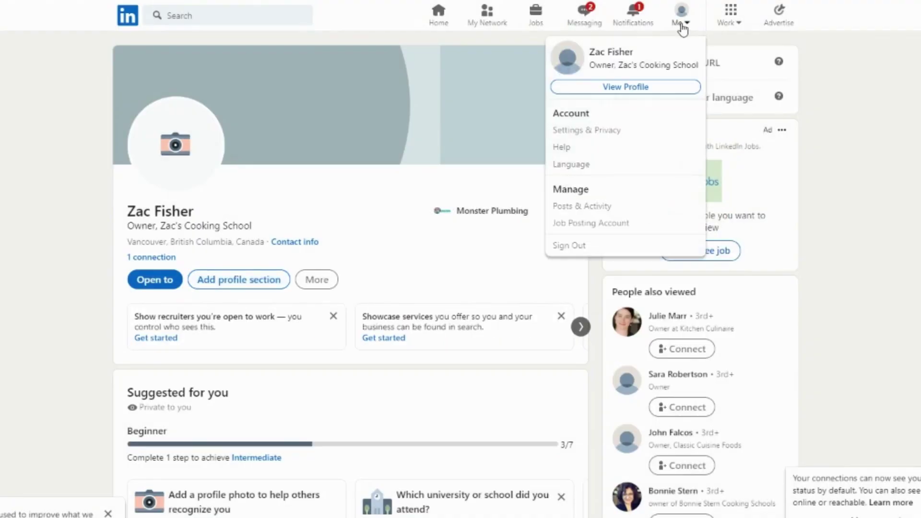
left_click(600, 135)
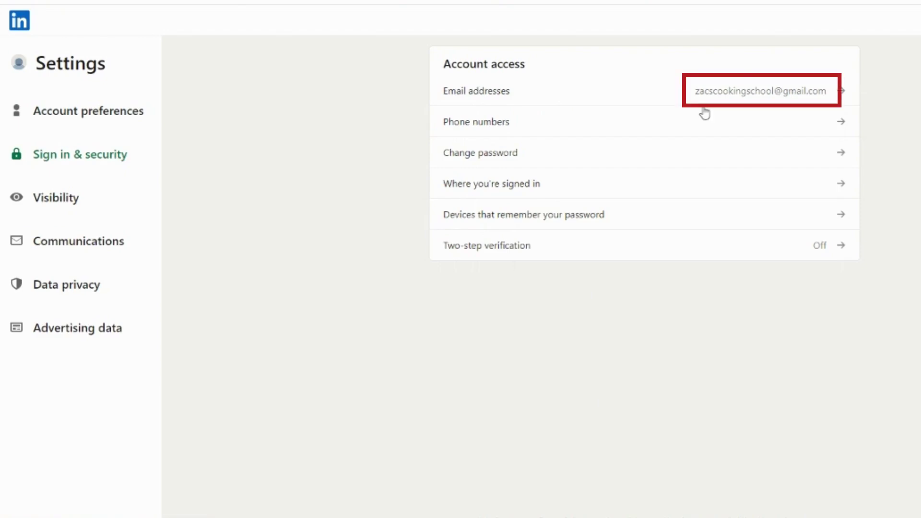
left_click(764, 94)
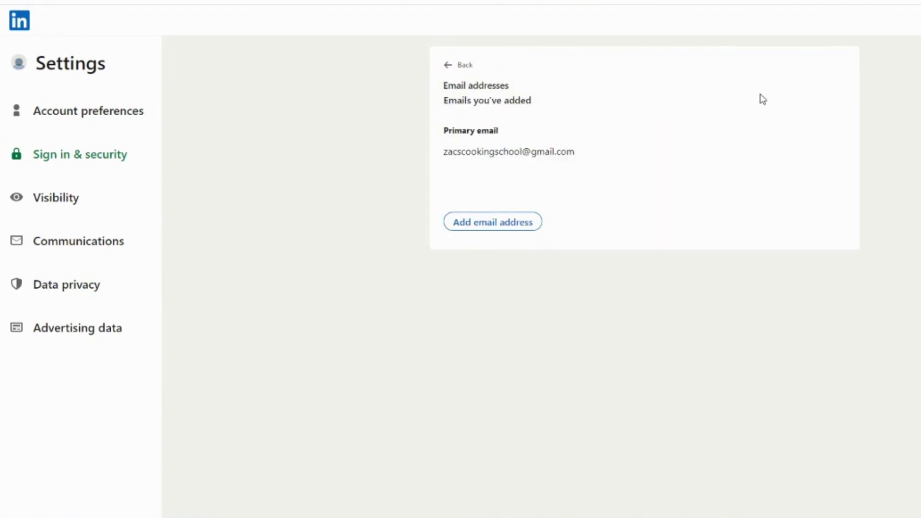
Step: Add the Monster Plumbing work email as a secondary address, confirming with the account password
left_click(487, 227)
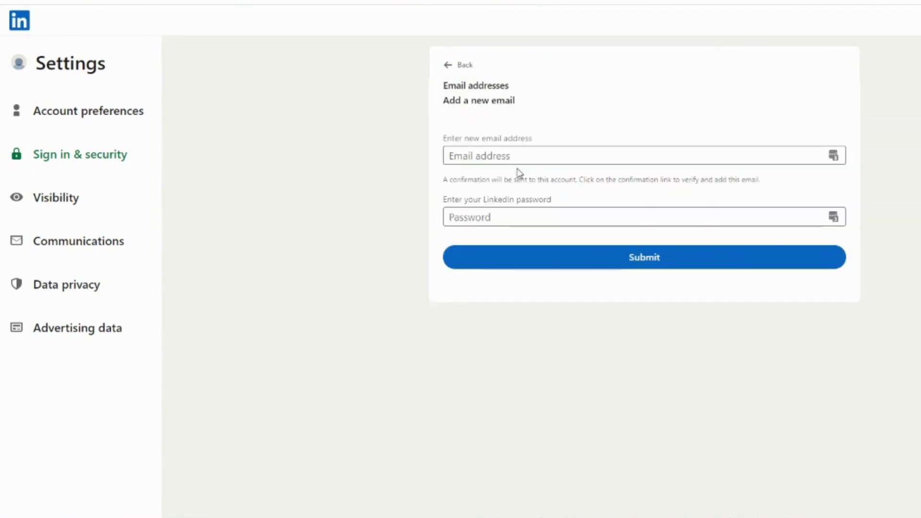
left_click(499, 156)
key("ctrl+v")
left_click_drag(474, 157, 555, 158)
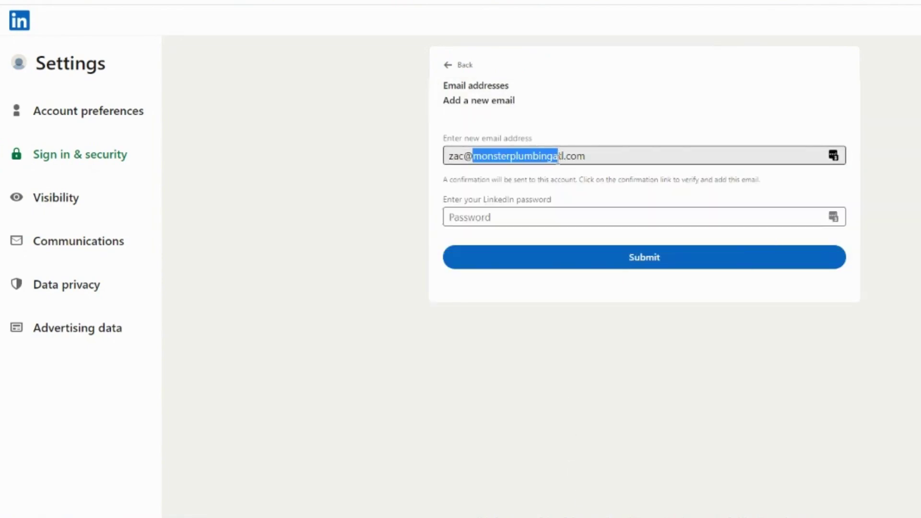
left_click(545, 221)
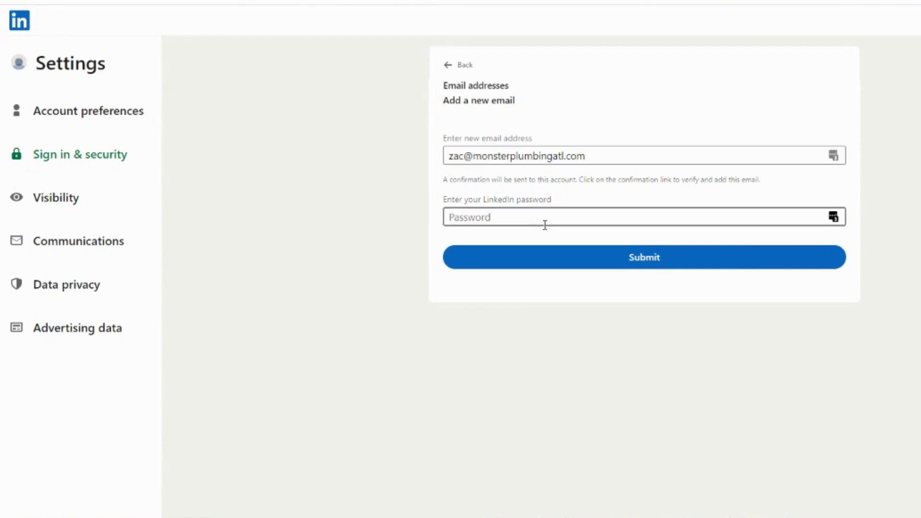
key("ctrl+v")
left_click(626, 261)
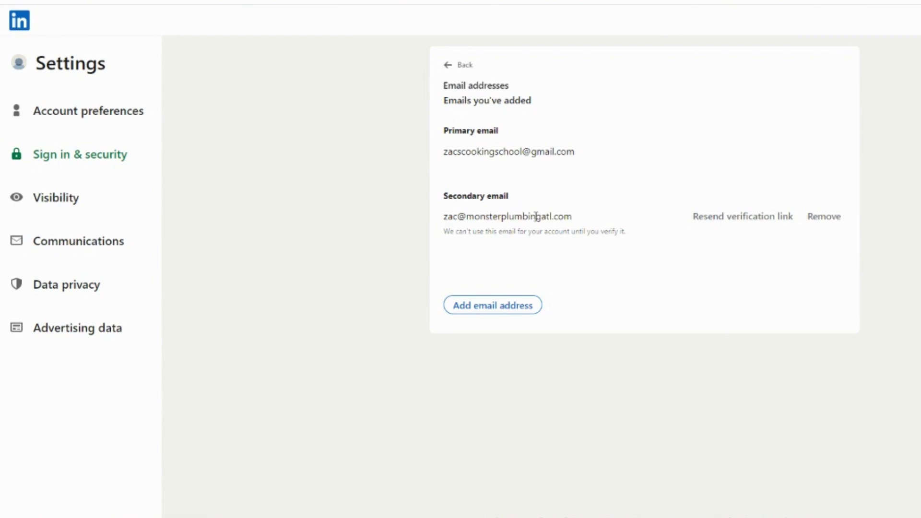
left_click_drag(566, 219, 465, 213)
left_click(656, 204)
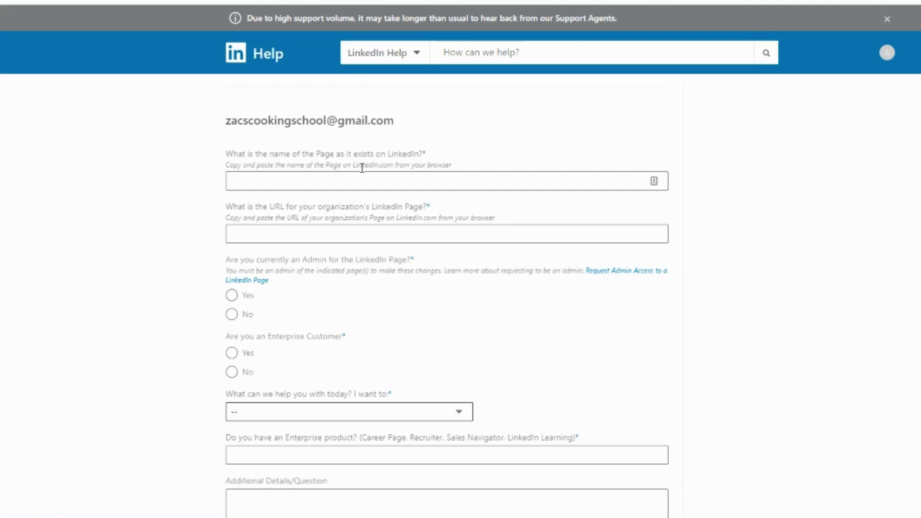
left_click(325, 186)
type("Monster Plumbing")
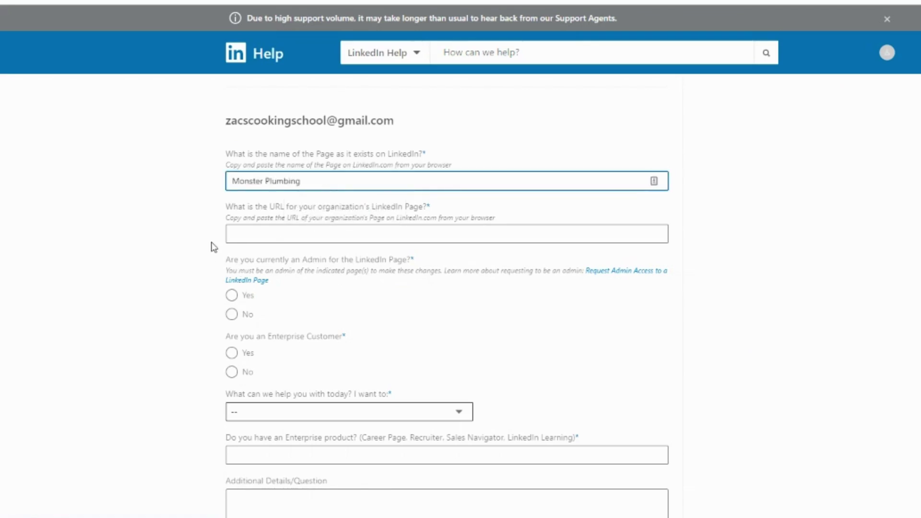
left_click(193, 220)
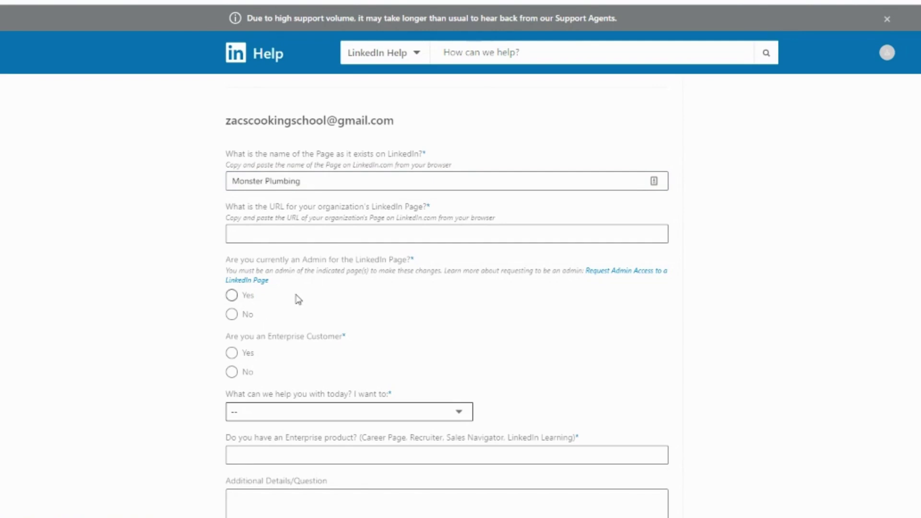
left_click(303, 236)
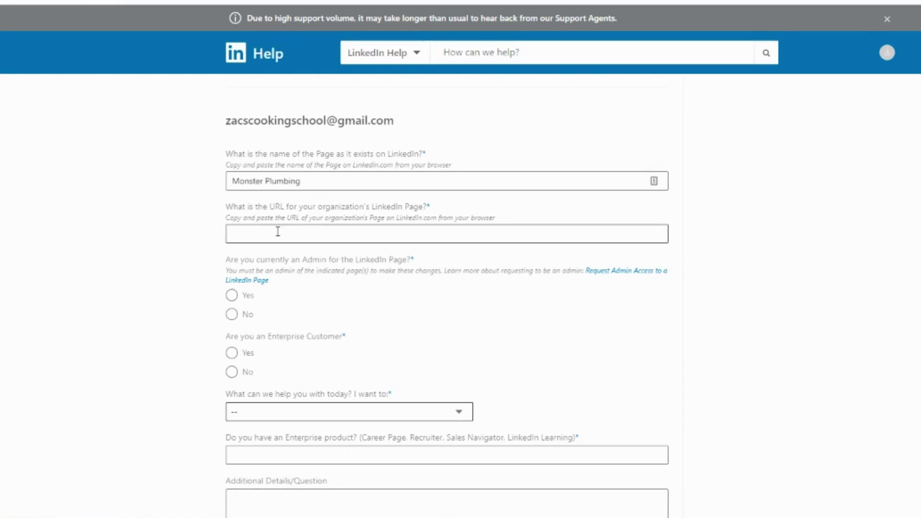
left_click(278, 232)
type("https://www.linkedin.com/company/monsterplumbingga/")
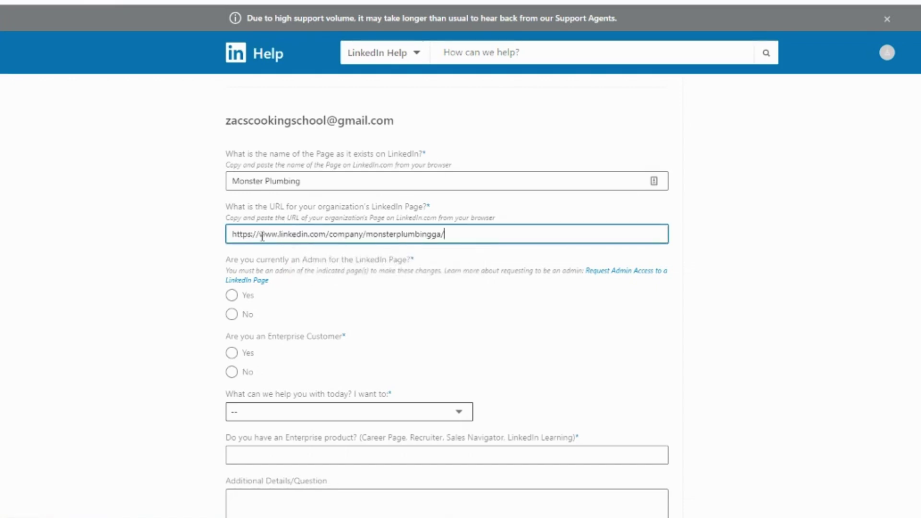
scroll(242, 178, "down", 2)
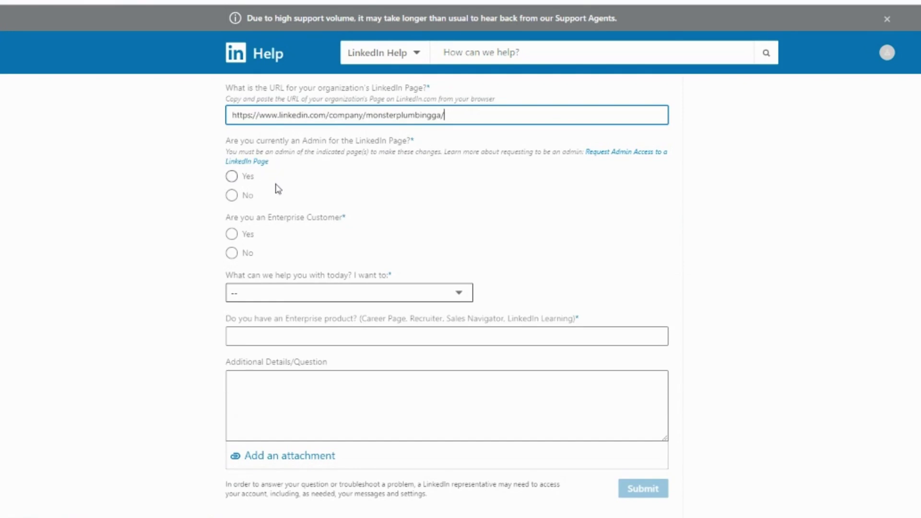
scroll(278, 189, "up", 1)
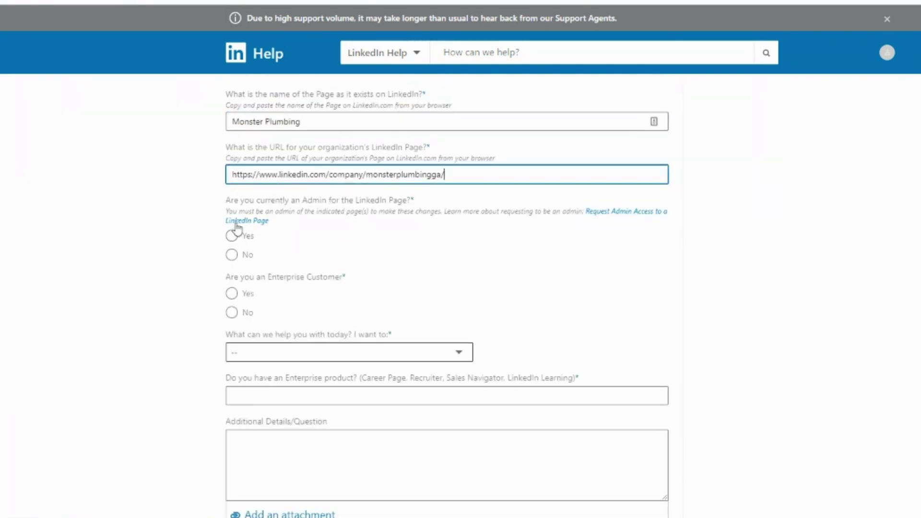
Step: Answer No to being Page admin and Enterprise customer, and choose 'Become an Admin of this Page'
left_click(232, 256)
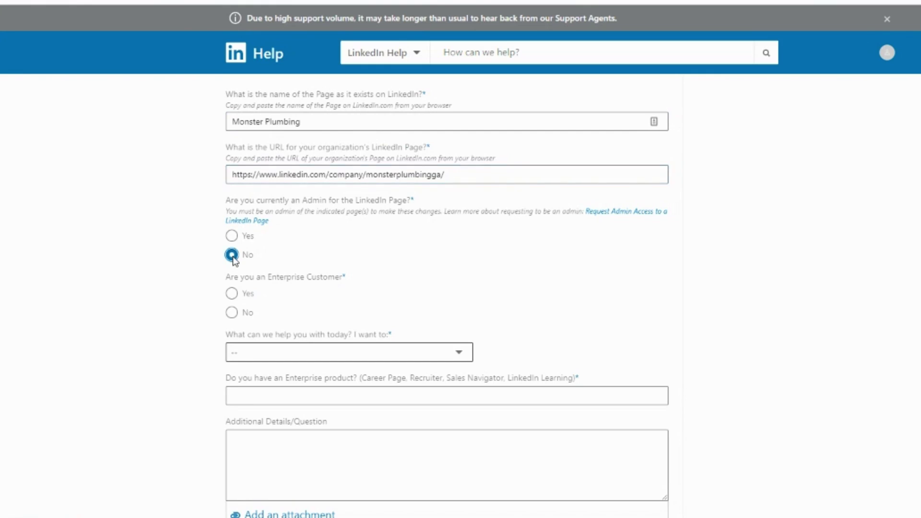
left_click(231, 313)
scroll(310, 259, "down", 1)
left_click(310, 290)
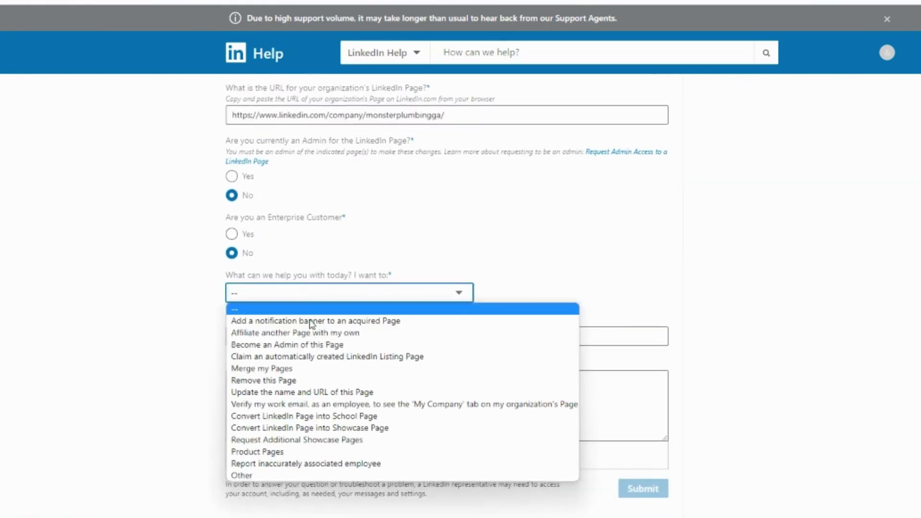
left_click(310, 344)
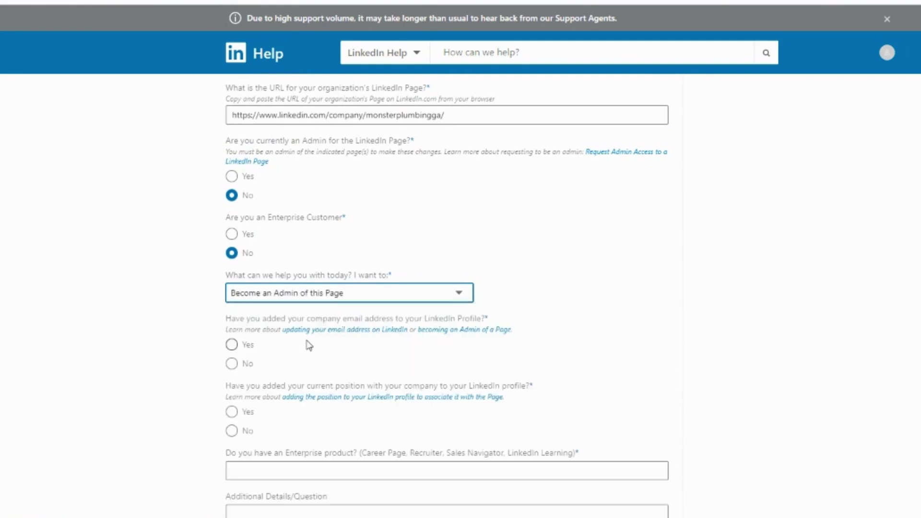
Step: Answer Yes to company email and current position, and enter 'no' for Enterprise product
scroll(251, 267, "down", 2)
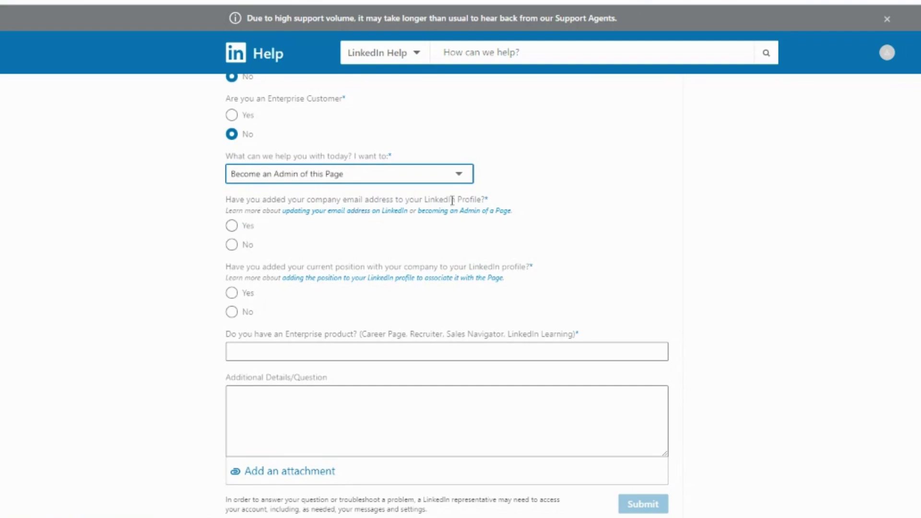
left_click(232, 227)
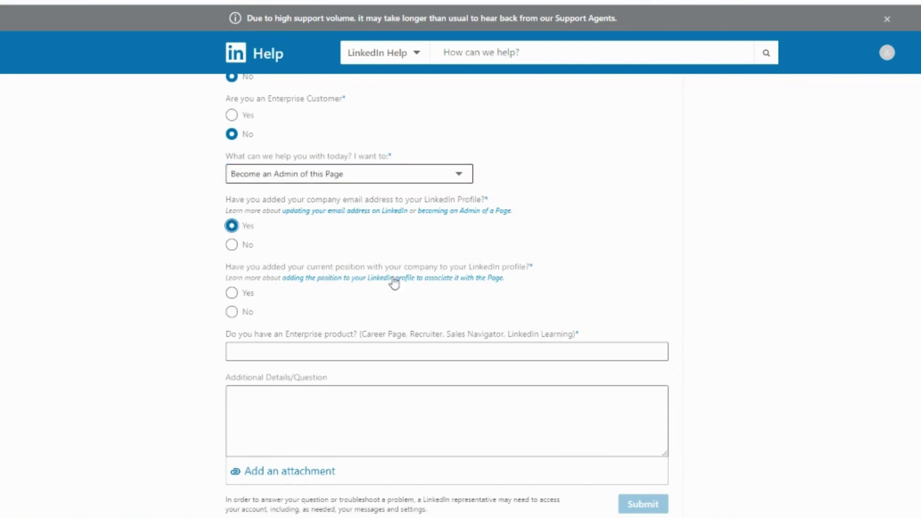
left_click(231, 294)
scroll(163, 350, "down", 1)
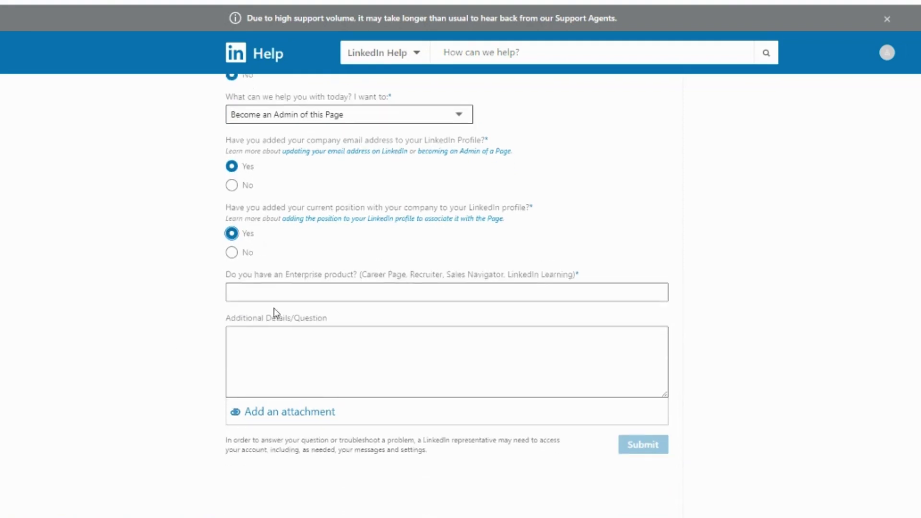
left_click(297, 294)
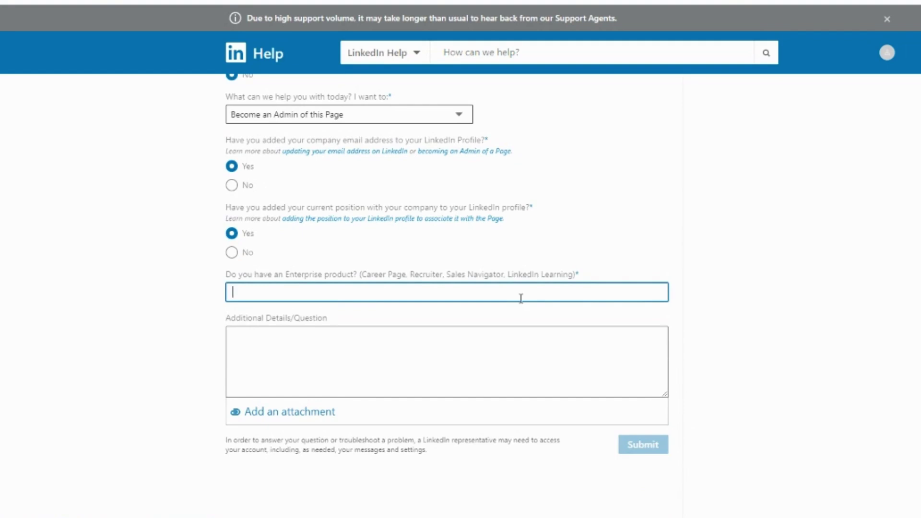
type("no")
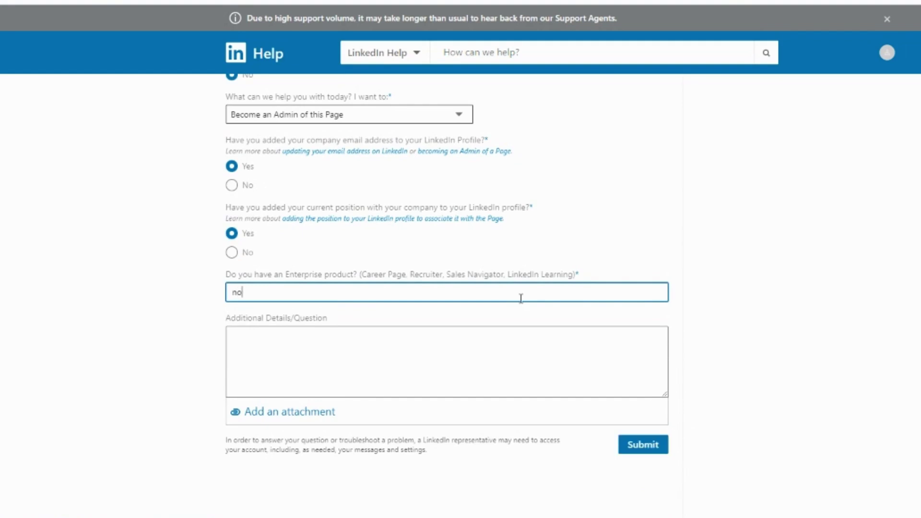
left_click(457, 370)
Step: Paste the prepared super admin access request into the Additional Details box
type("I am a manager at this company https://www.linkedin.com/company/monsterplumbingga/ and I need some help getting the super admin role back on that company profile. There may be an admin on that page but our recent admins have left the company or disabled their profiles. I am able to provide proof of my role within that company if needed (using proof like utility bills, company email, business license, etc). Can you please help me gain super admin access to the page? My profile already shows this company as my current job role.")
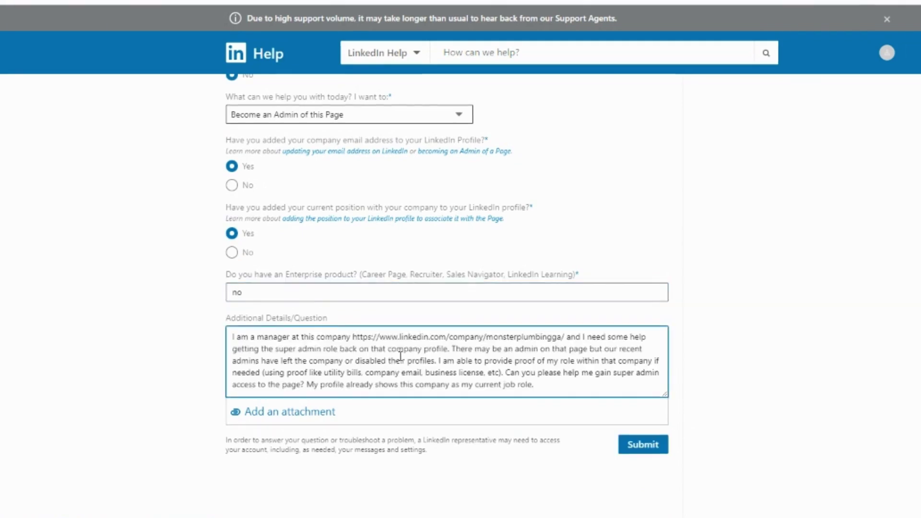